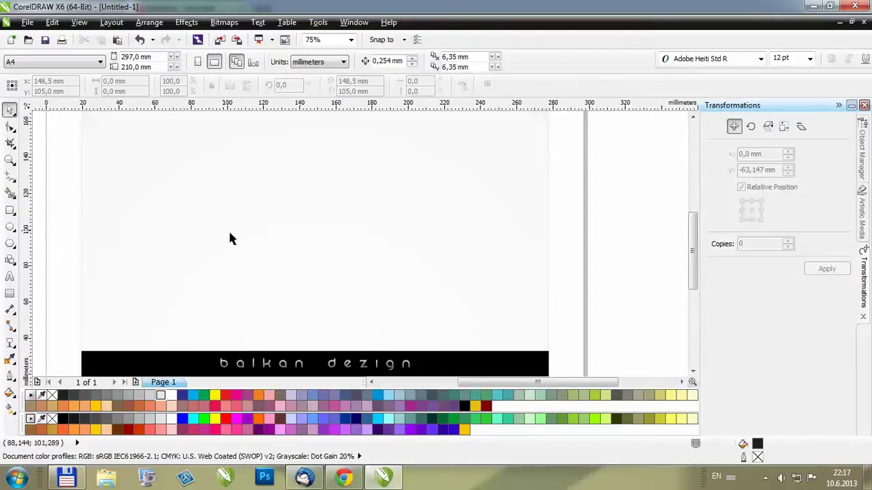
Step: Draw a black circle about 42 mm in diameter in the middle area of the page
scroll(307, 204, "down", 2)
scroll(307, 197, "up", 2)
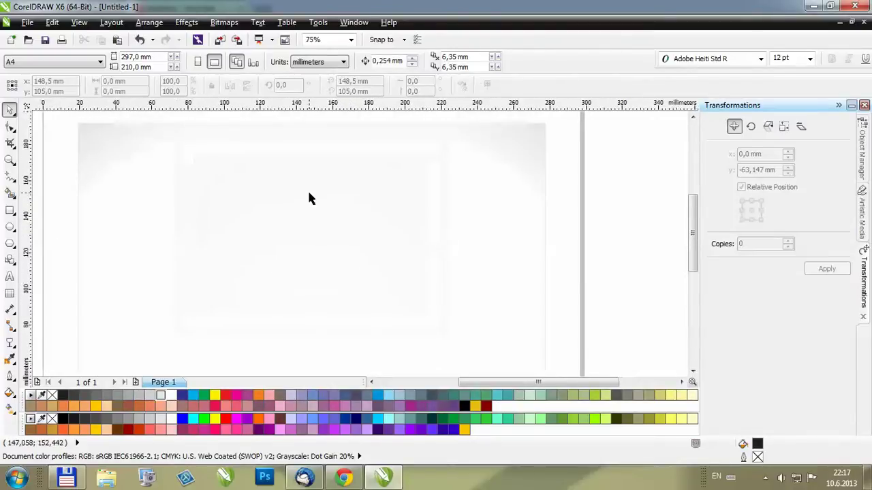
left_click(10, 229)
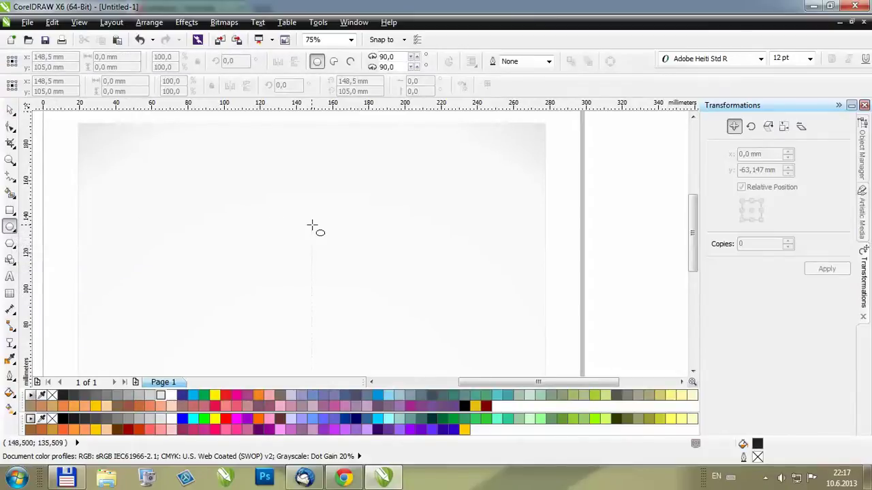
left_click_drag(252, 214, 331, 253)
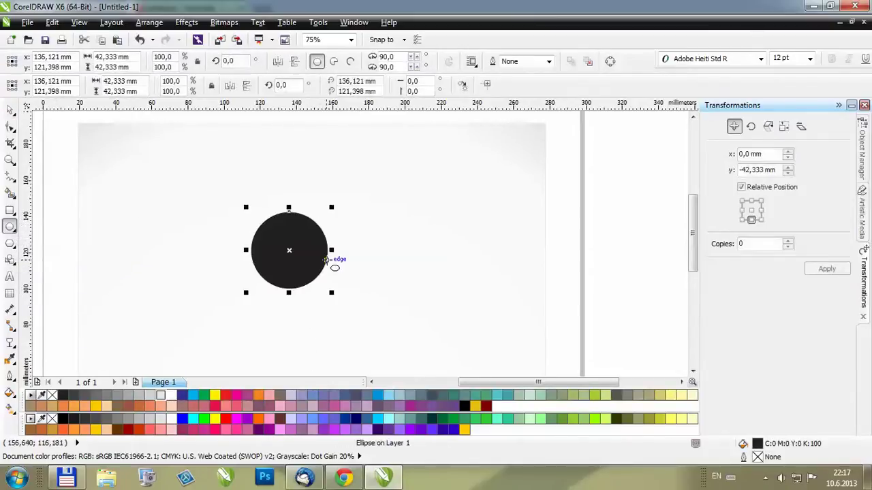
left_click(12, 111)
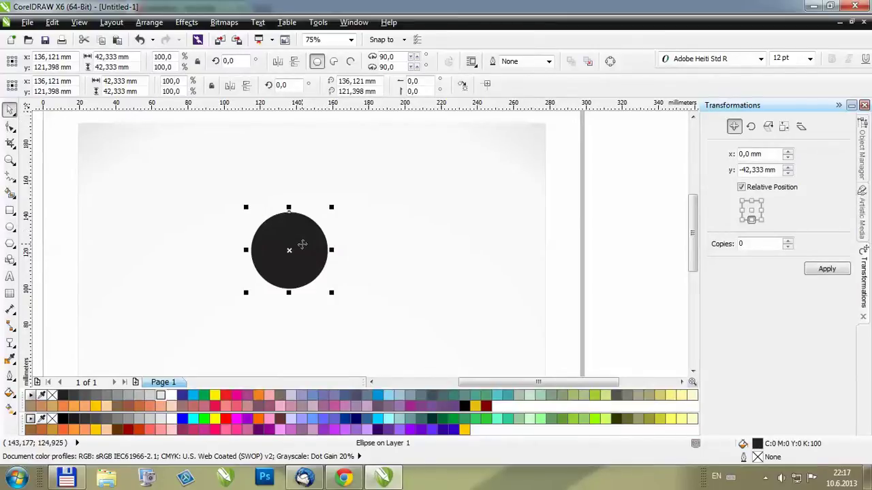
Step: Duplicate the circle and shift the copy about 25 mm to the right so it partly overlaps the original
key("KP_Add")
key("Right")
key("Right")
key("Right")
key("Right")
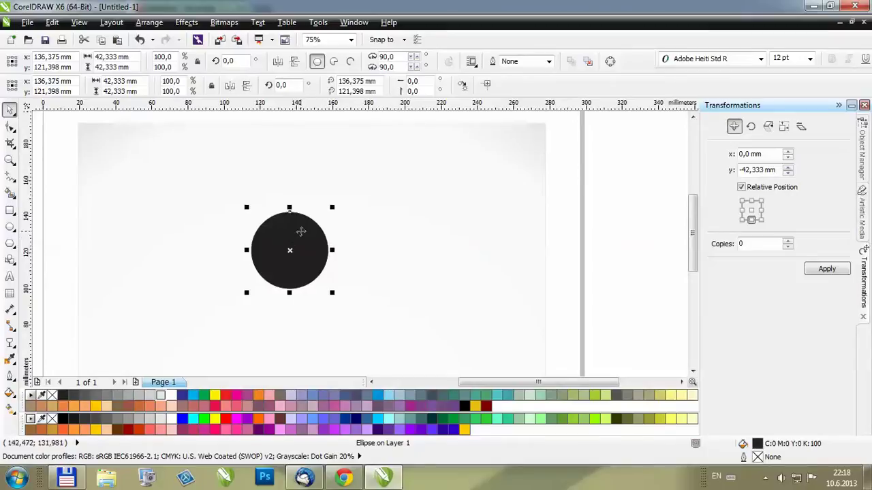
key("Right")
key("Right")
key("Right")
key("Right")
key("Right")
key("Right")
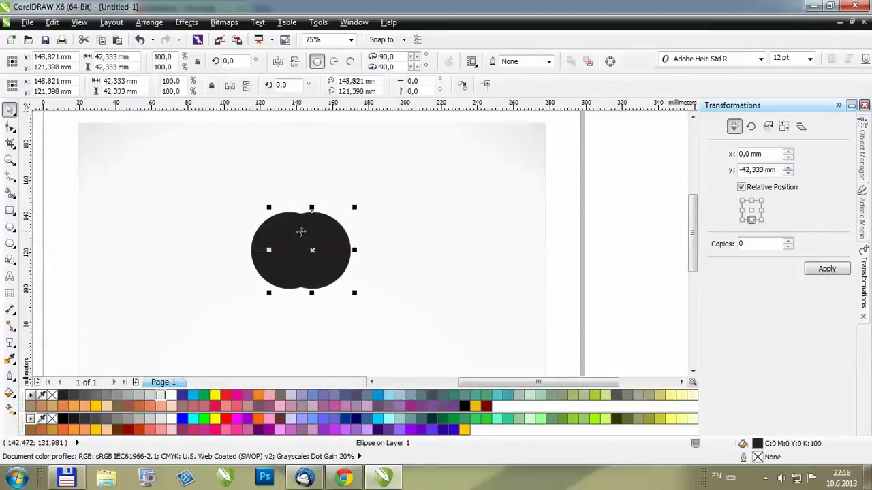
key("ctrl+Right")
key("ctrl+Right")
Step: Select both overlapping circles and weld them into a single curve
left_click_drag(209, 173, 378, 298)
scroll(302, 234, "up", 2)
scroll(313, 219, "up", 2)
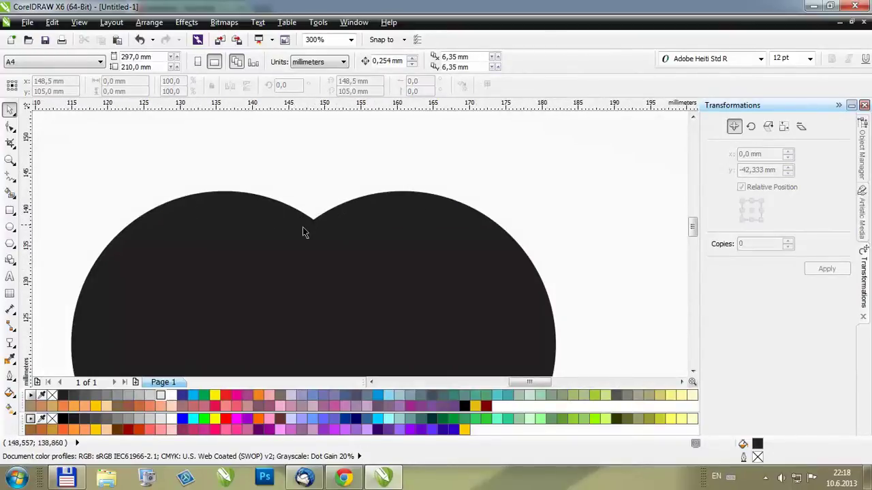
scroll(403, 197, "down", 4)
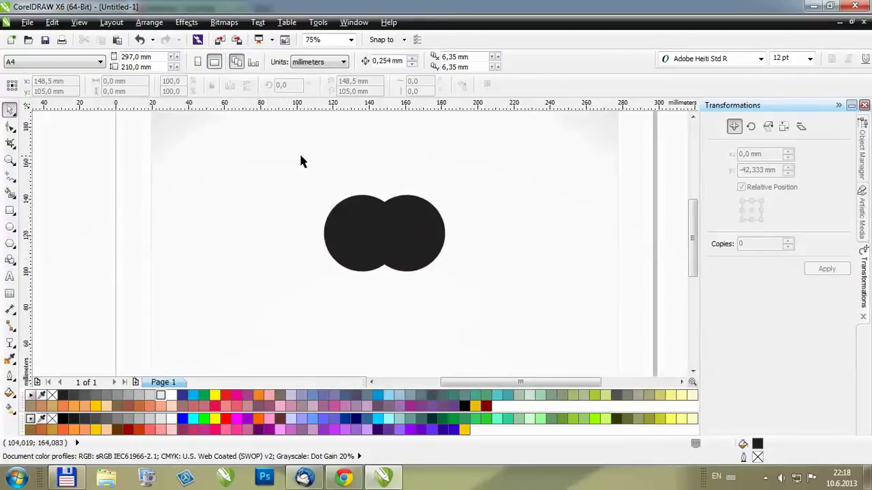
left_click_drag(302, 161, 539, 314)
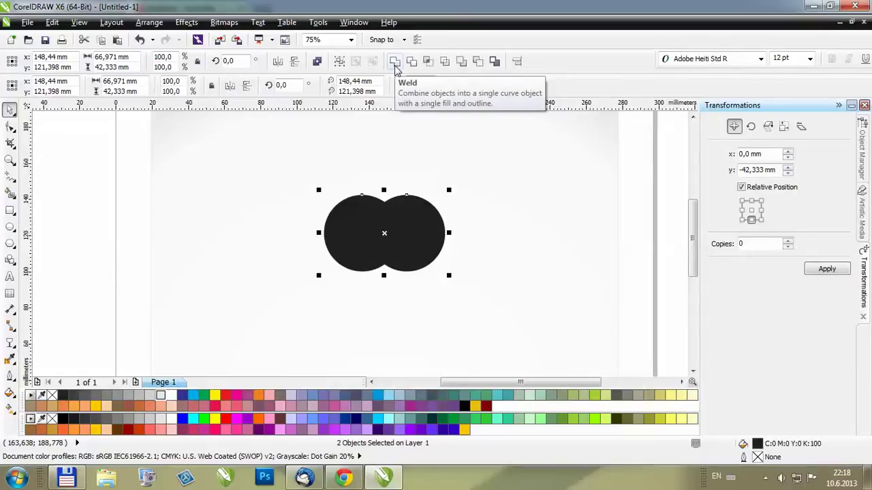
left_click(395, 62)
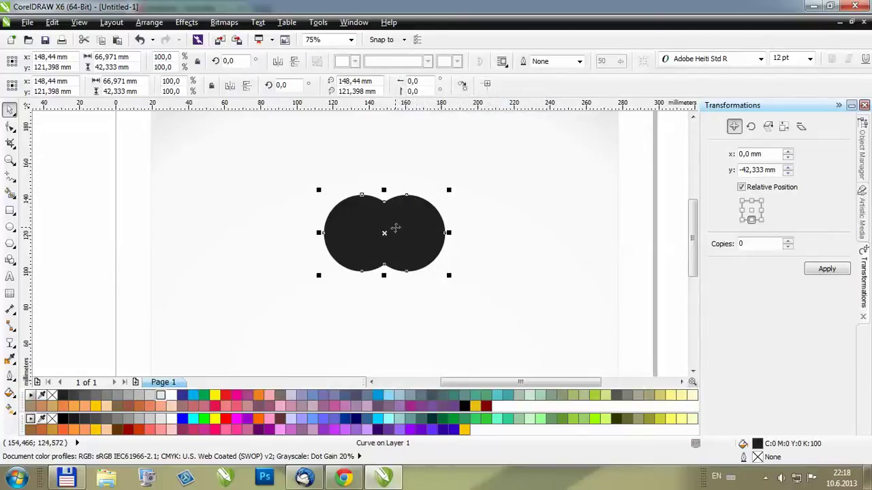
Step: Draw a three-sided polygon about 57 mm wide and 49 mm high and flip it vertically so it points down
left_click(10, 245)
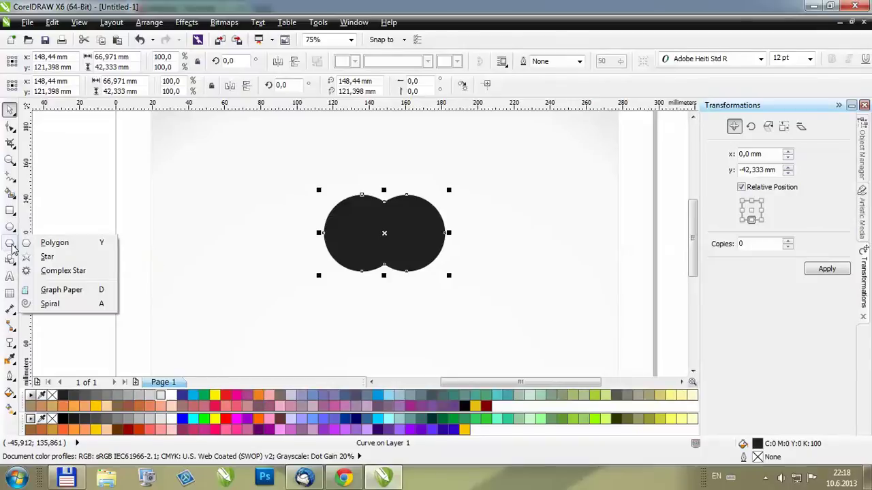
left_click(62, 244)
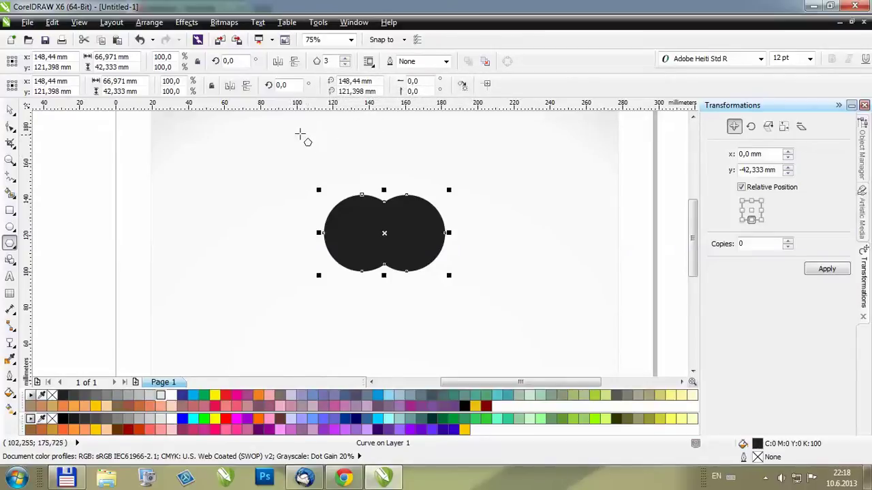
left_click_drag(282, 134, 389, 223)
left_click(12, 111)
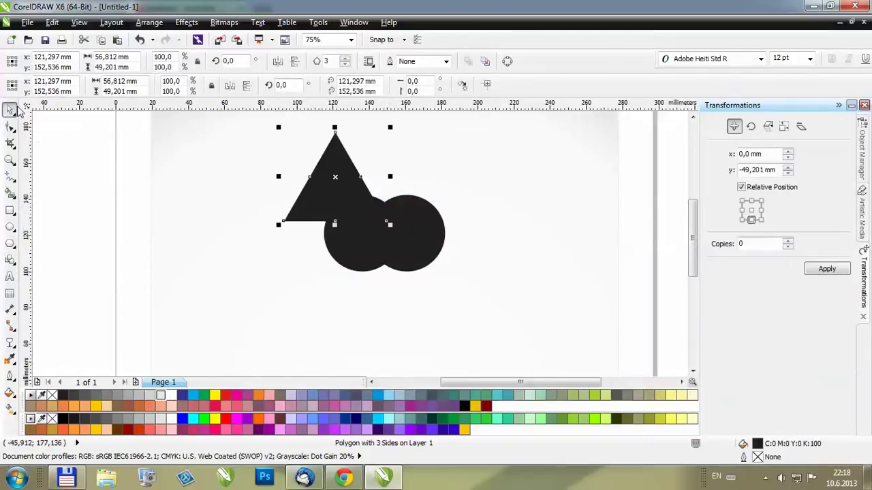
left_click(295, 62)
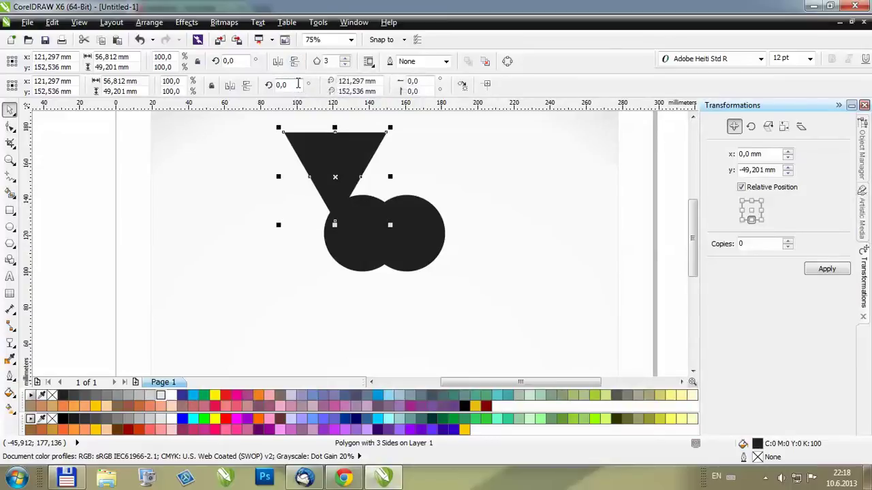
Step: Centre the triangle on the page and lower it to about y 84.4 mm so its upper corners meet the lobes' outer edges
key("p")
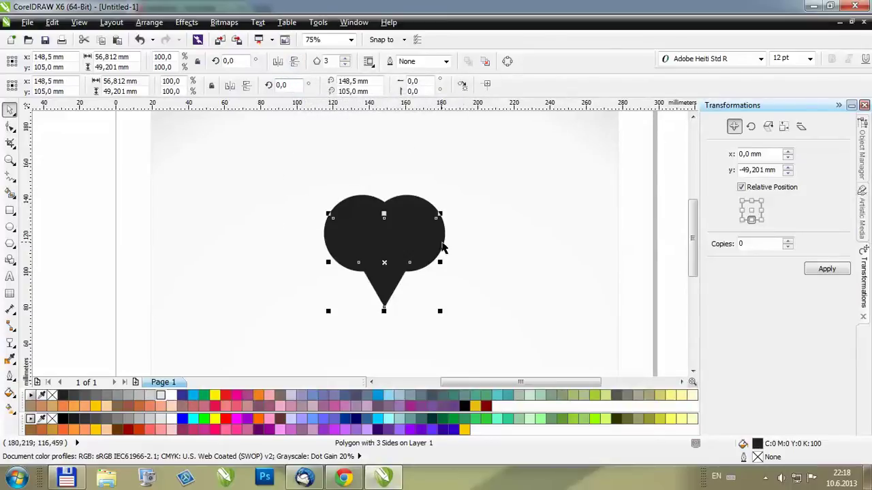
left_click_drag(432, 235, 420, 275)
scroll(419, 274, "up", 3)
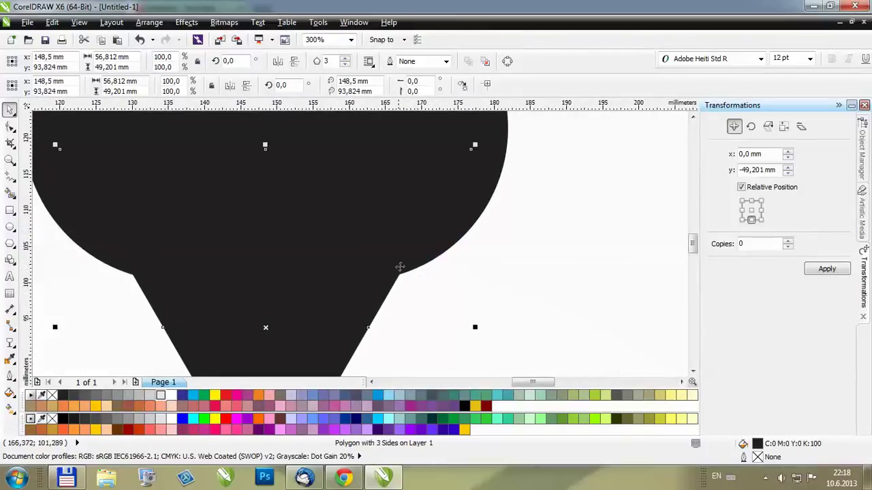
key("Down")
key("Down")
key("Down")
key("Down")
key("Down")
key("Down")
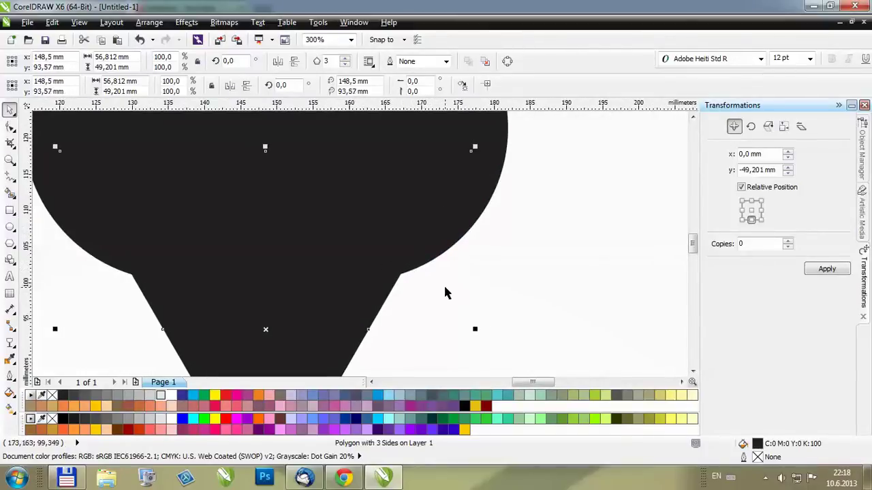
scroll(440, 271, "down", 2)
key("Down")
key("Down")
key("Down")
key("Down")
key("Down")
key("Down")
key("Down")
key("Down")
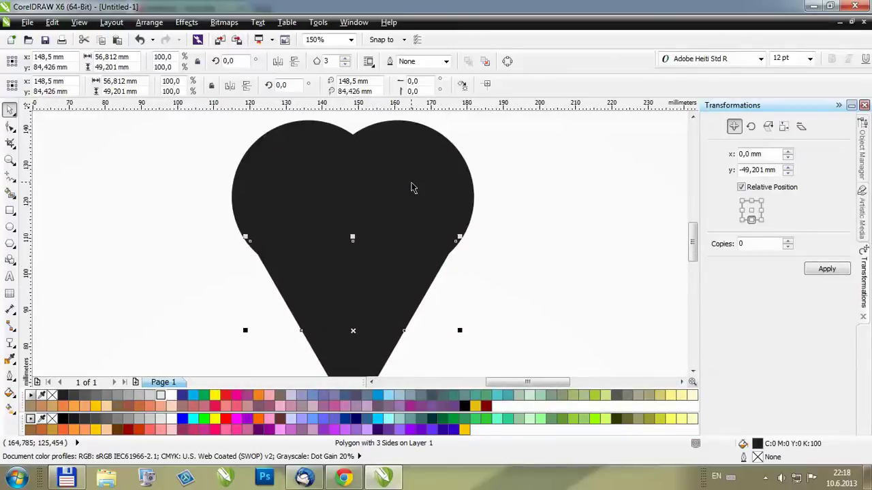
scroll(411, 187, "down", 2)
scroll(411, 186, "down", 2)
scroll(411, 208, "down", 1)
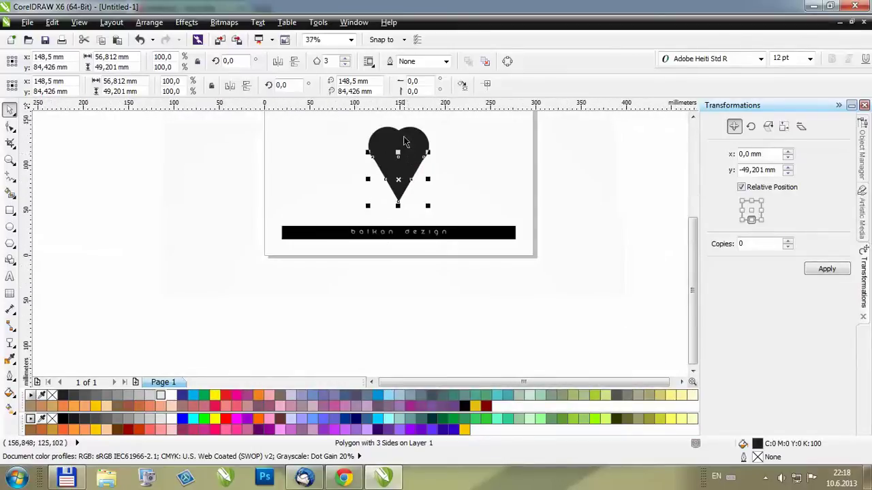
scroll(401, 126, "up", 1)
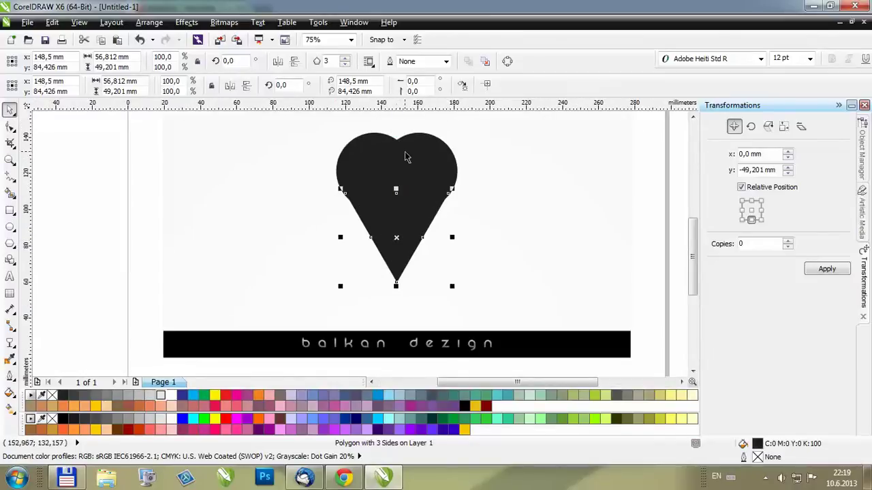
Step: Shorten the triangle from its lower tip so the combined heart shape is about 64 mm high
left_click_drag(396, 286, 396, 252)
scroll(408, 211, "up", 2)
scroll(452, 198, "down", 2)
Step: Select the triangle and the welded circles and weld them into one heart curve
left_click(465, 221)
left_click_drag(307, 136, 498, 267)
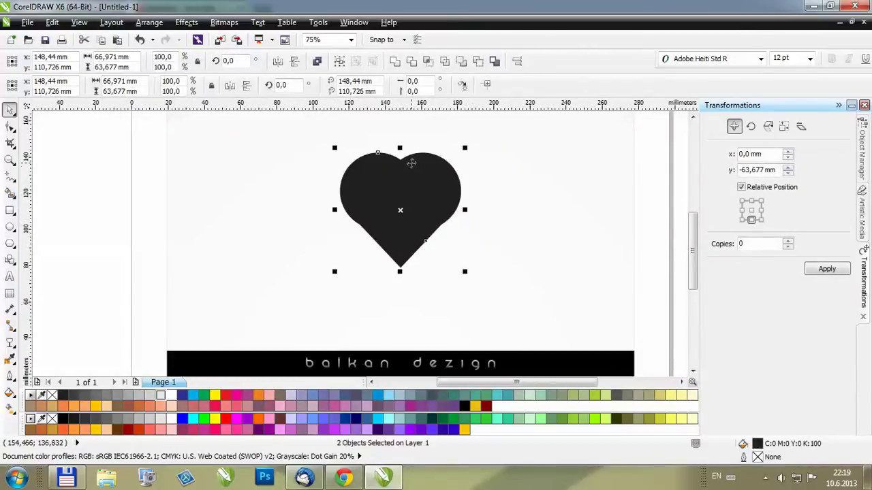
left_click(398, 63)
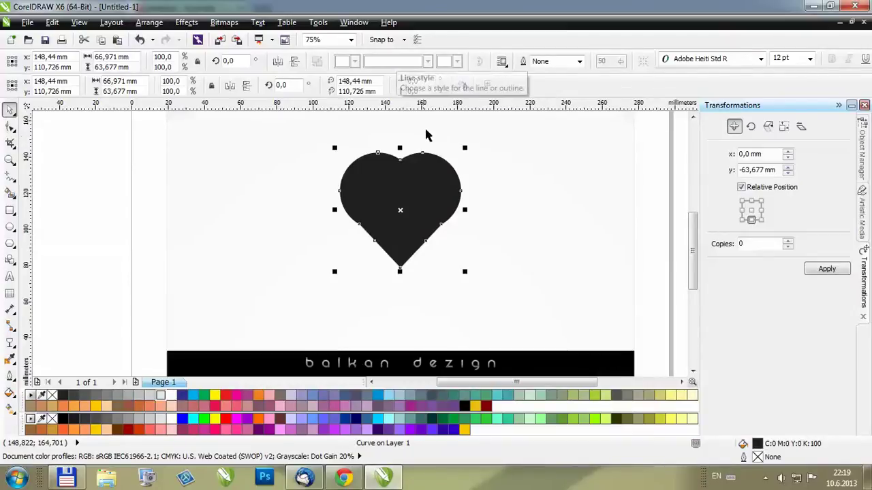
Step: Delete the two nodes on each lower side of the heart with the Shape tool to smooth its outline
left_click(8, 130)
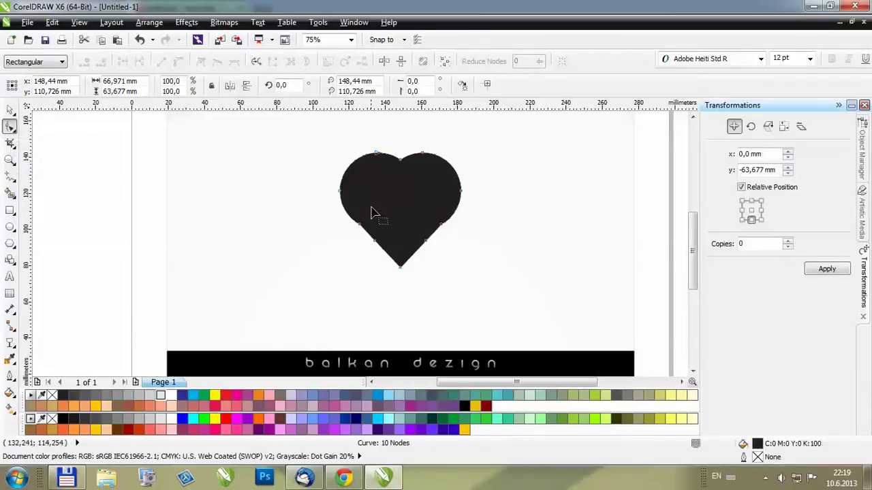
scroll(372, 213, "up", 2)
left_click_drag(399, 213, 323, 275)
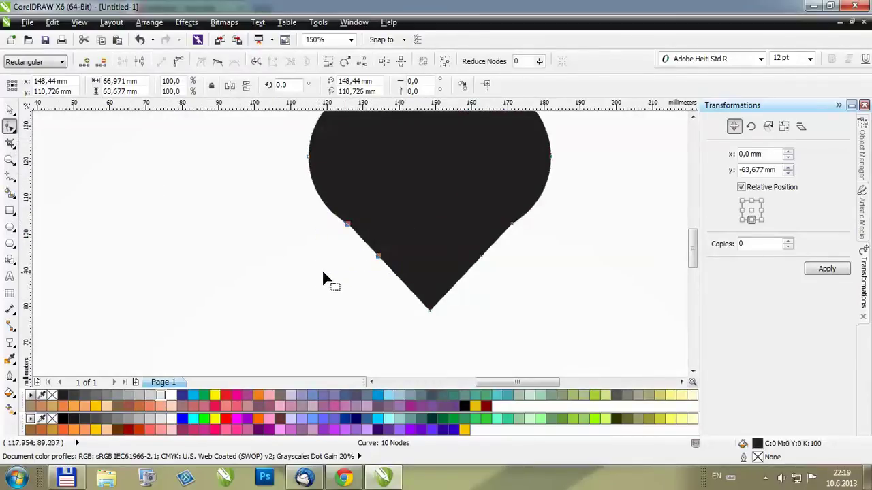
key("Delete")
left_click_drag(469, 191, 553, 280)
key("Delete")
scroll(306, 242, "down", 2)
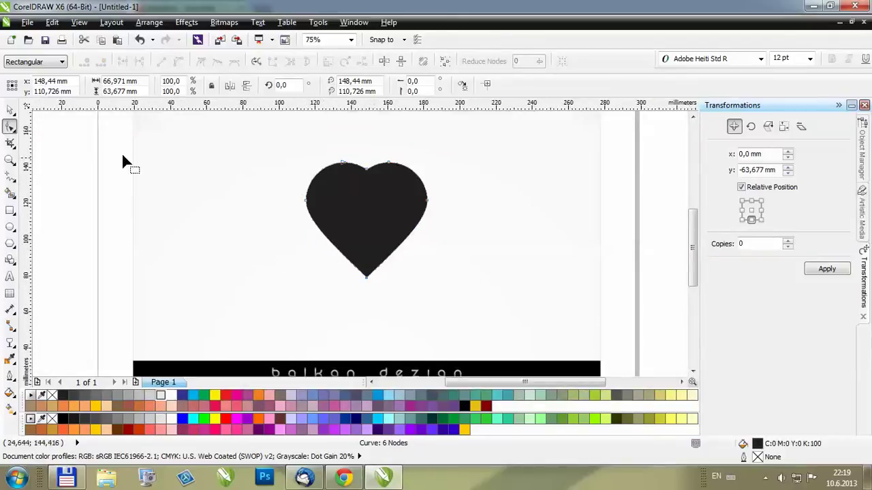
left_click(10, 110)
Step: Open the fountain fill settings for the heart and choose the Radial type
left_click(362, 217)
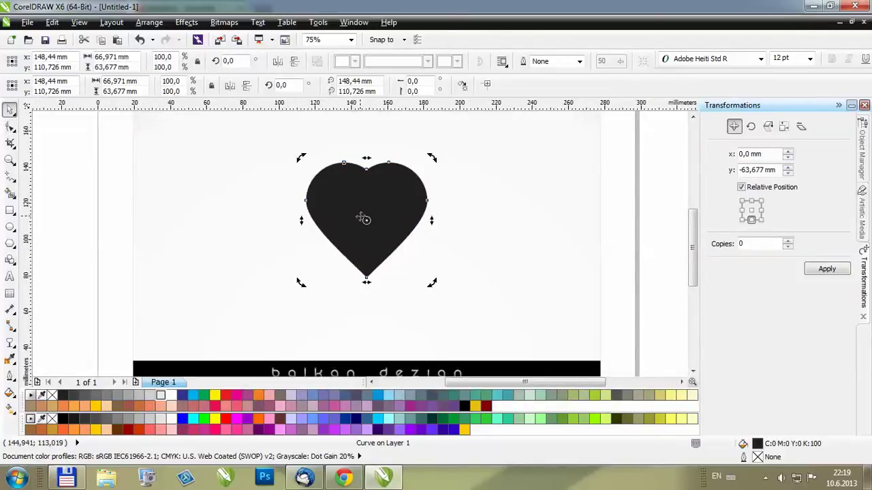
left_click(361, 213)
key("F11")
left_click(356, 137)
left_click(353, 158)
left_click_drag(354, 113, 586, 103)
Step: Set the two-color blend to run from C100 M100 Y100 K100 black to red
left_click(598, 233)
left_click_drag(650, 260, 651, 299)
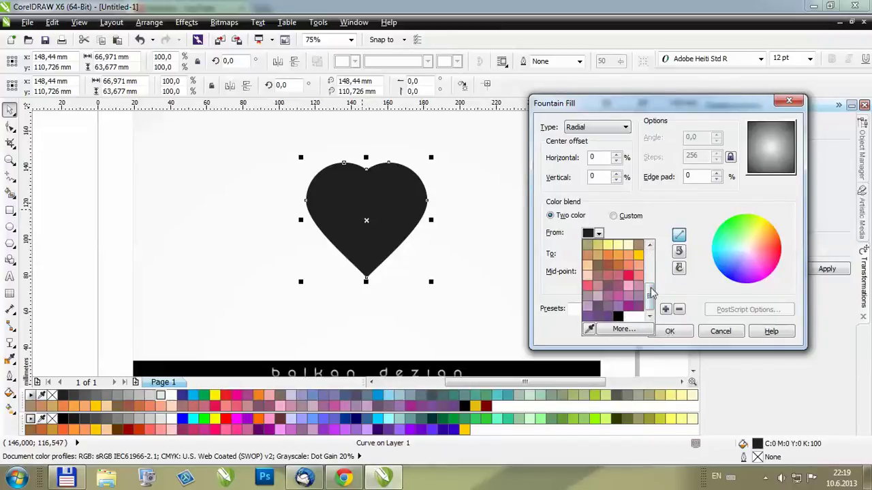
left_click_drag(651, 297, 650, 300)
left_click(618, 316)
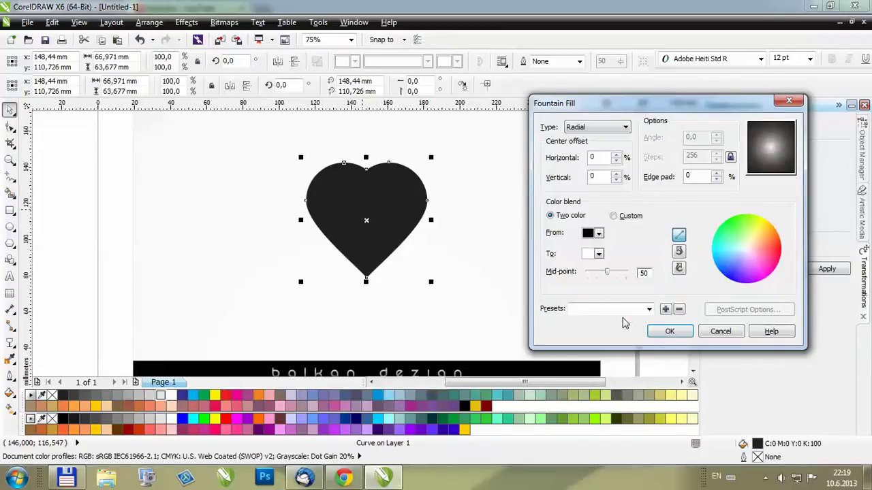
left_click(598, 254)
left_click(617, 275)
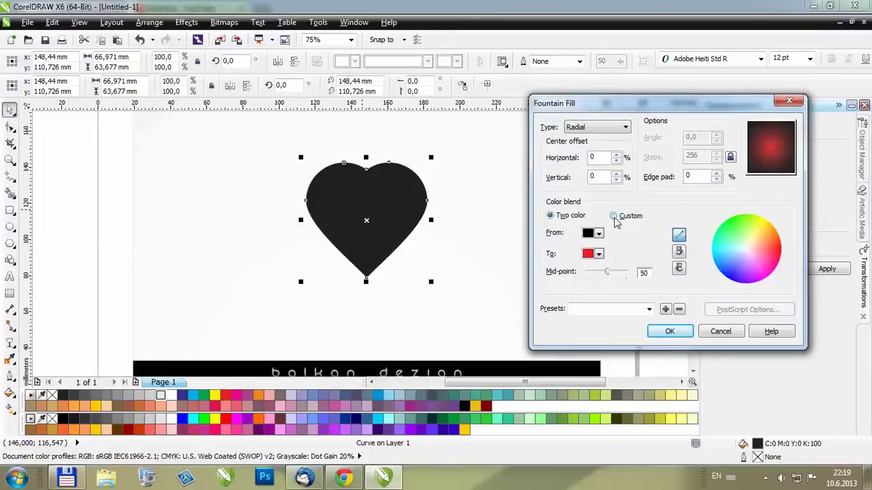
Step: Add an intermediate stop at 26% in a custom color blend and offset the gradient centre -14% horizontally and 25% vertically
left_click(613, 216)
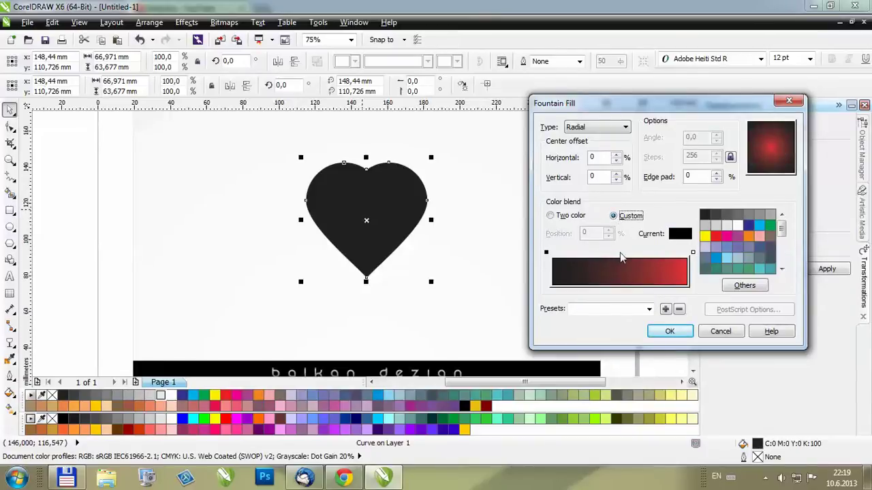
double_click(620, 254)
left_click_drag(618, 252, 617, 252)
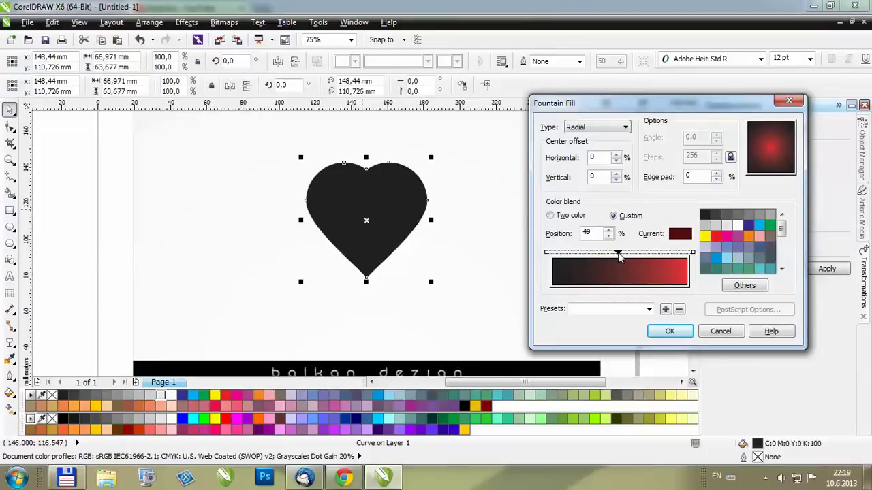
left_click_drag(619, 254, 588, 254)
left_click_drag(775, 140, 763, 135)
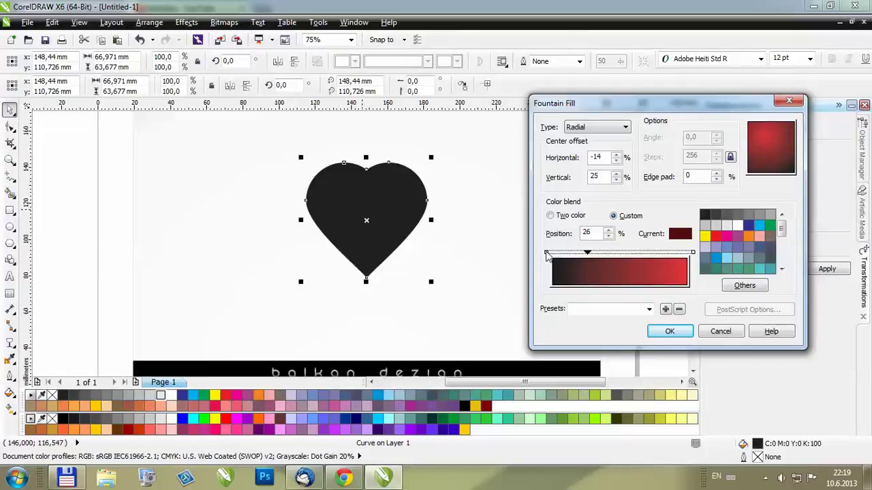
Step: Recolour the gradient's start stop to dark red C46 M87 Y80 K69 and apply the radial fill to the heart
left_click(546, 252)
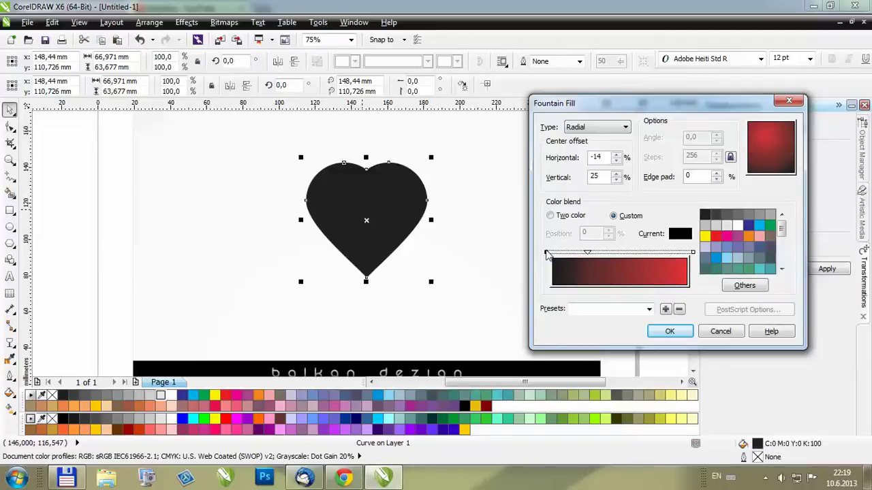
left_click(744, 286)
left_click(643, 170)
left_click_drag(660, 158, 611, 98)
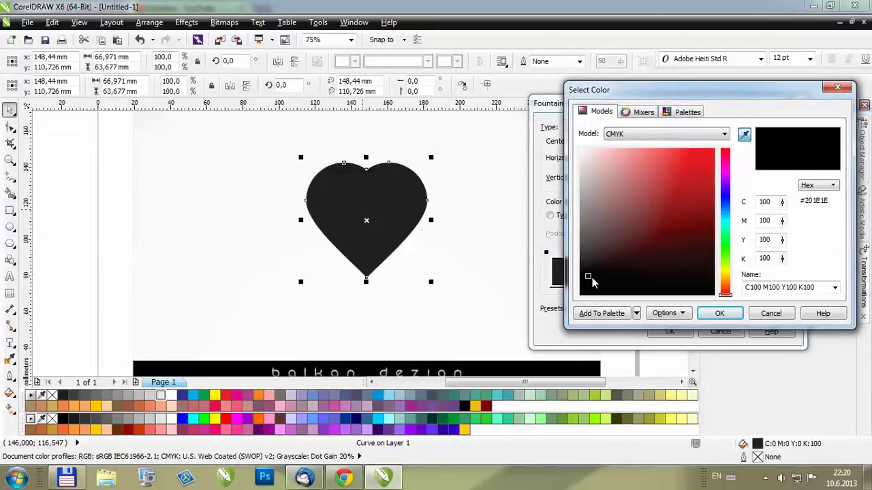
left_click(667, 231)
mouse_move(667, 232)
left_mouse_down()
mouse_move(701, 230)
mouse_move(704, 241)
left_mouse_up()
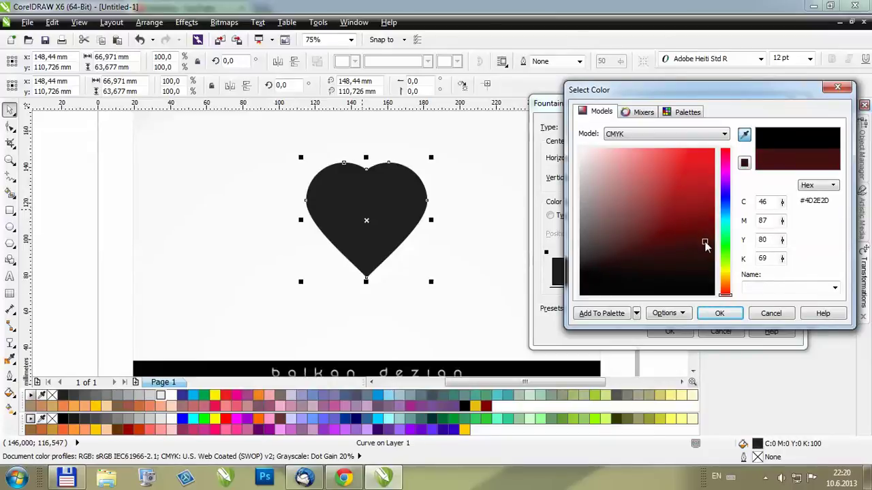
left_click(720, 315)
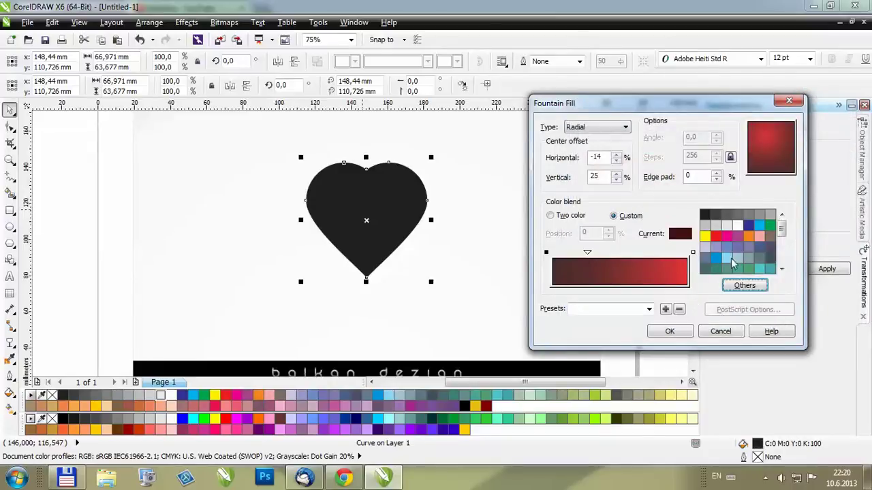
left_click(674, 330)
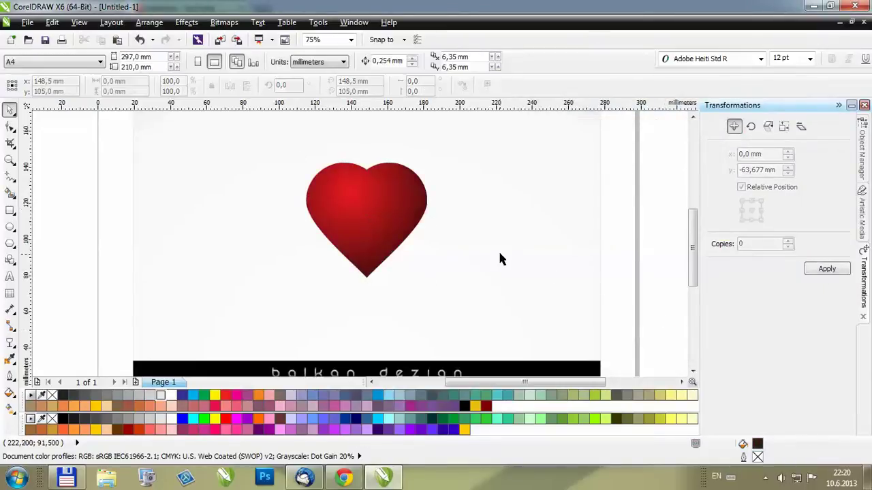
Step: Draw a circle about 35 mm in diameter over the heart's left lobe with the Ellipse tool
scroll(360, 197, "down", 1)
scroll(366, 196, "up", 1)
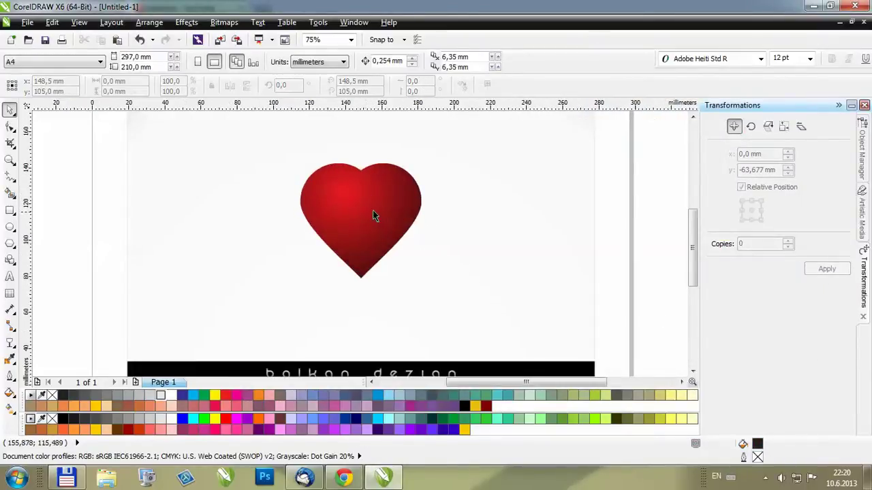
scroll(304, 166, "up", 1)
scroll(242, 180, "down", 1)
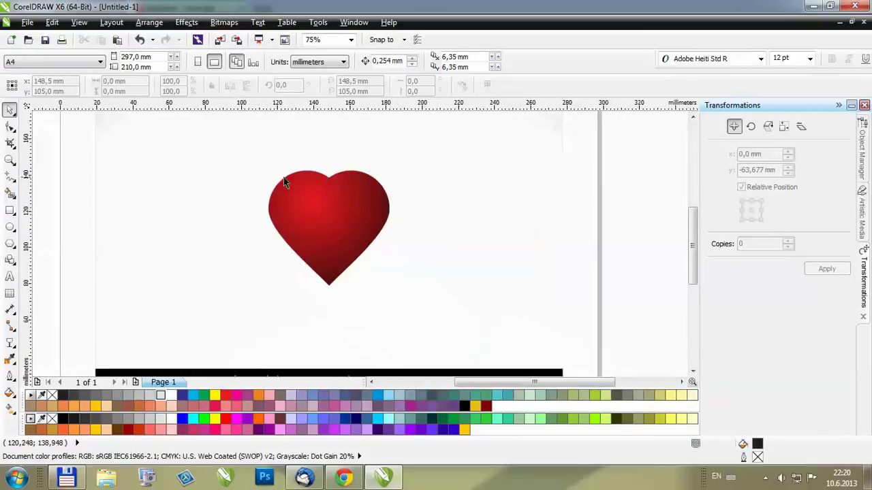
scroll(305, 178, "up", 1)
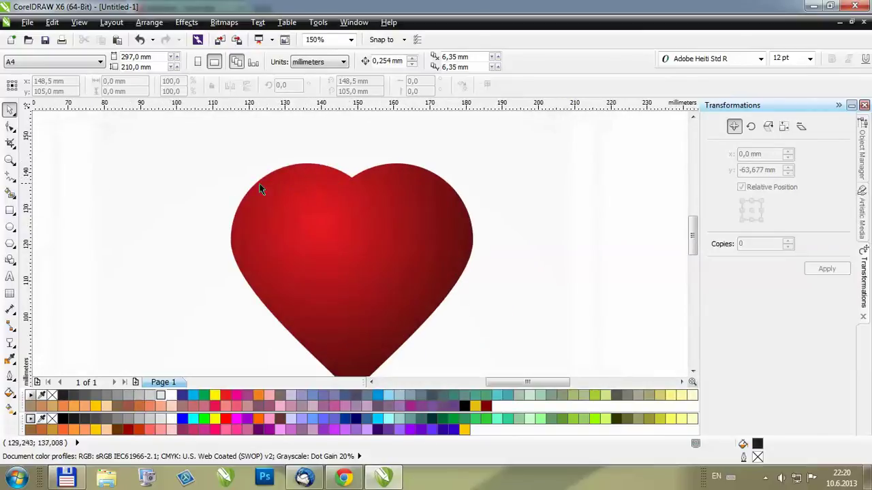
left_click(10, 227)
left_click_drag(365, 179, 243, 257)
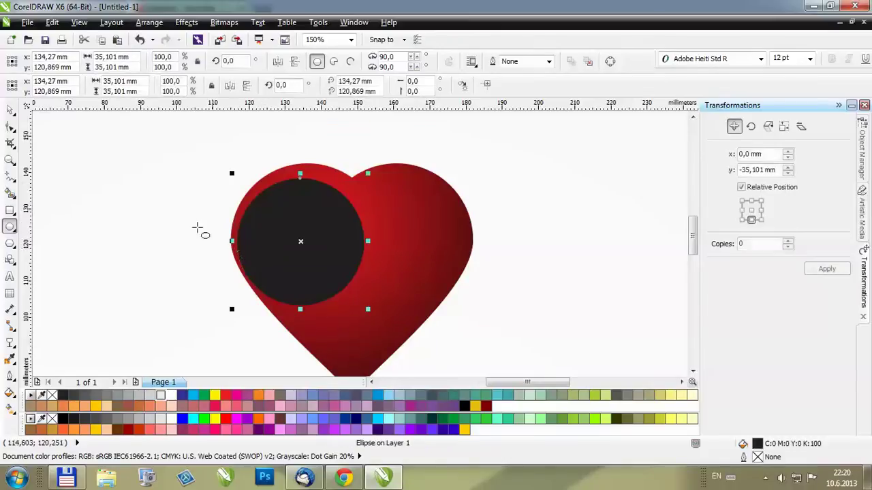
Step: Move and enlarge the circle to about 40 mm so it sits just inside the left lobe's outline
left_click(9, 109)
left_click_drag(274, 217, 280, 198)
left_click_drag(374, 296, 382, 306)
left_click_drag(242, 308, 219, 315)
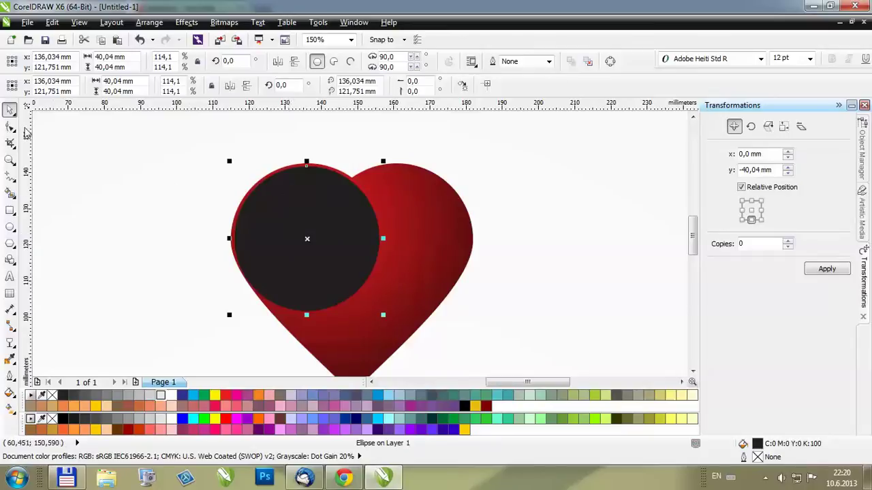
Step: Convert the circle to curves and fill it with white
right_click(298, 207)
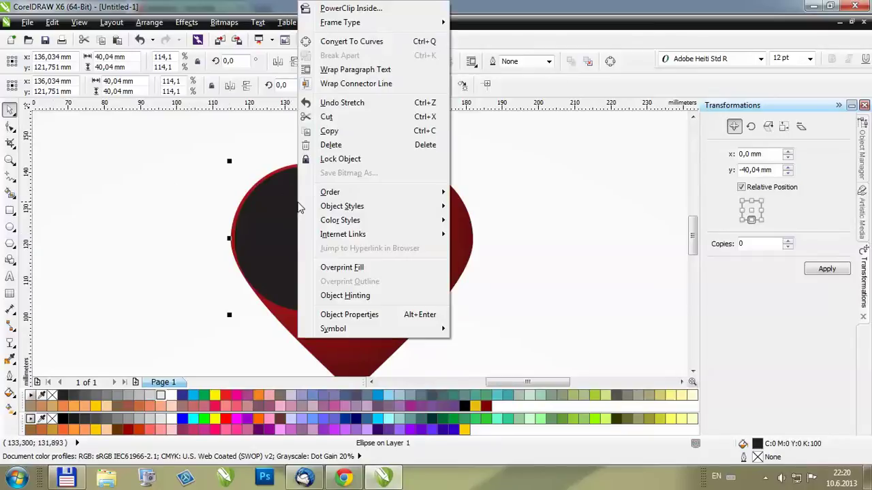
left_click(335, 43)
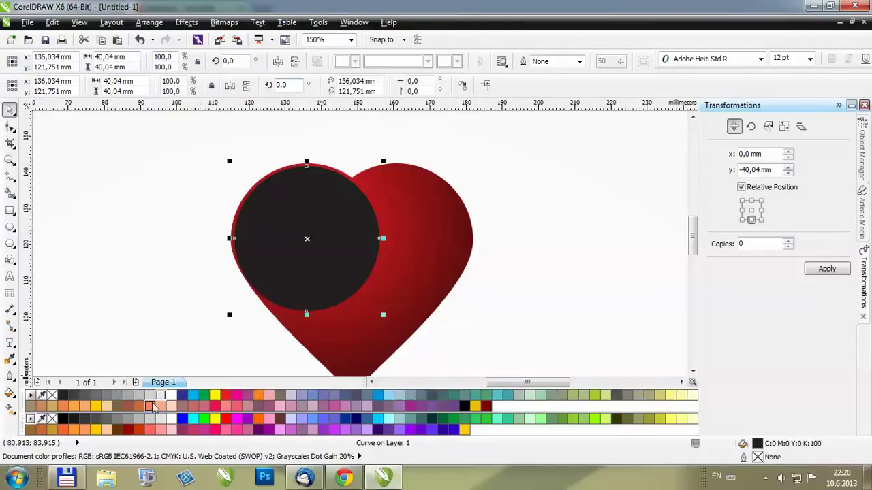
left_click(171, 396)
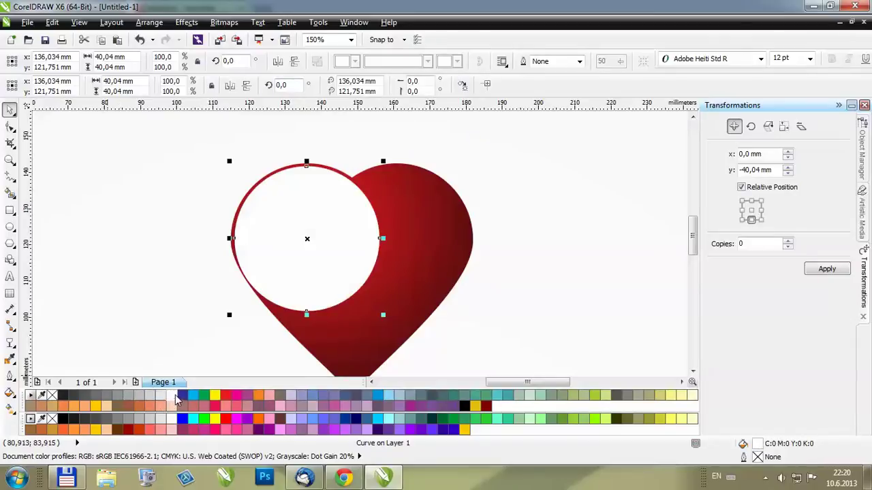
Step: Reshape the white circle into a curved highlight about 23 mm high by moving its bottom node up and slightly left with the Shape tool
left_click(10, 127)
left_click(55, 124)
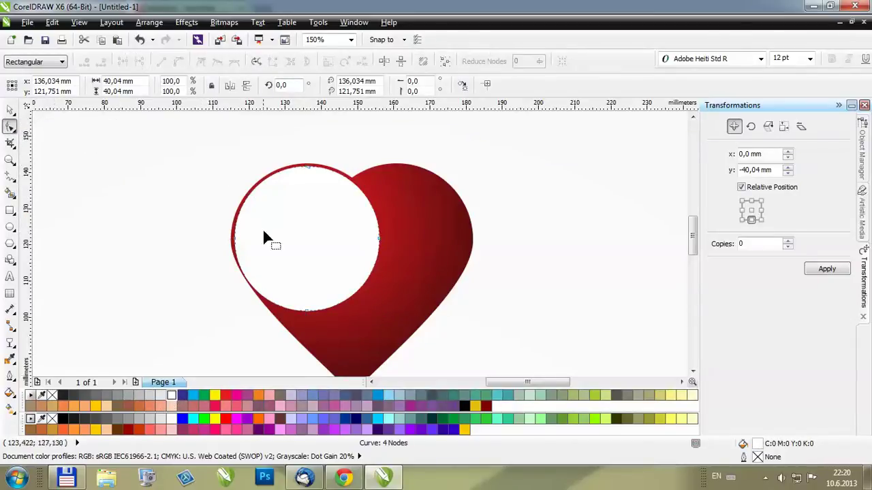
left_click(379, 239)
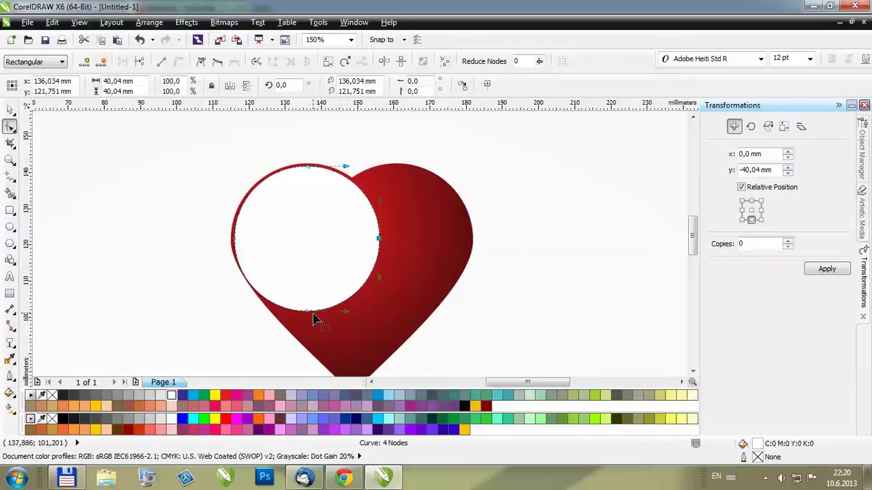
left_click_drag(305, 312, 286, 203)
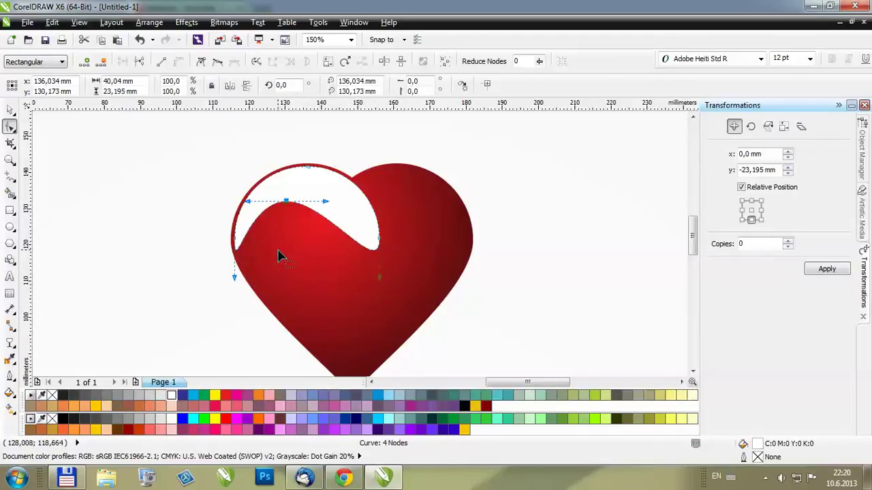
scroll(288, 185, "down", 2)
scroll(305, 173, "up", 2)
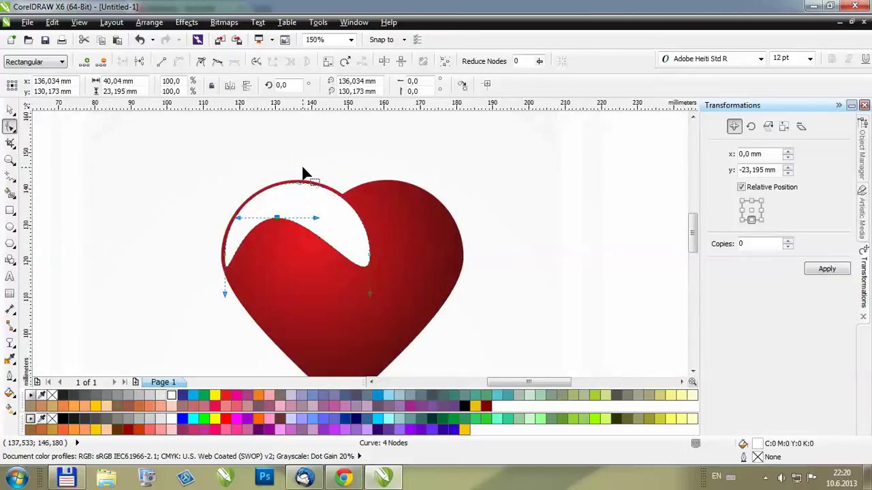
Step: Apply a linear transparency to the white highlight, fading downward at about 278° with an 18% edge pad, and deselect it
left_click(10, 342)
left_click(61, 425)
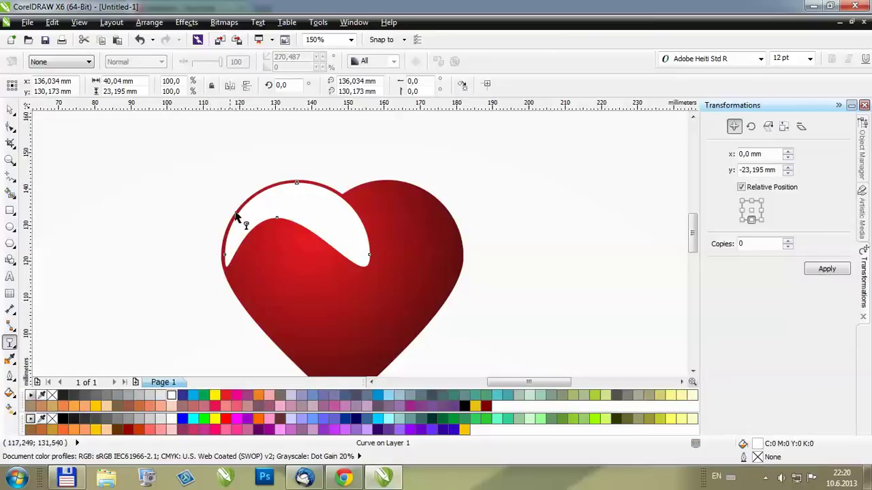
left_click_drag(290, 138, 293, 248)
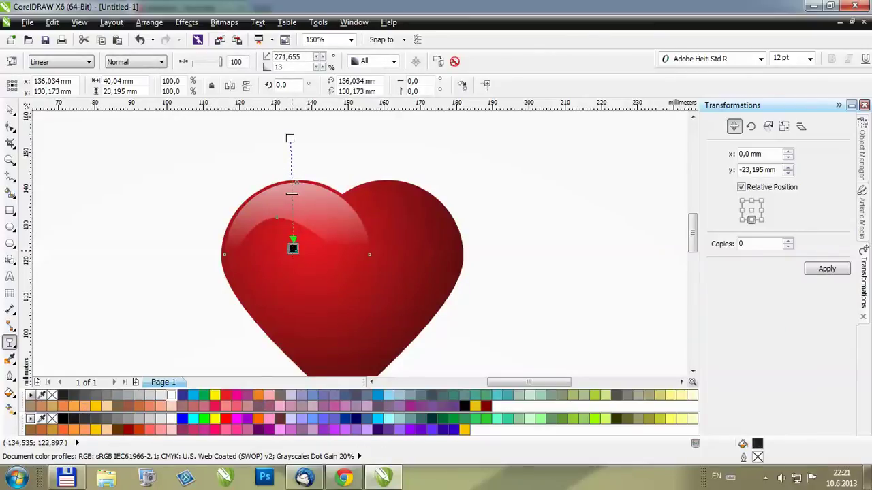
mouse_move(293, 248)
left_mouse_down()
mouse_move(302, 254)
mouse_move(305, 243)
left_mouse_up()
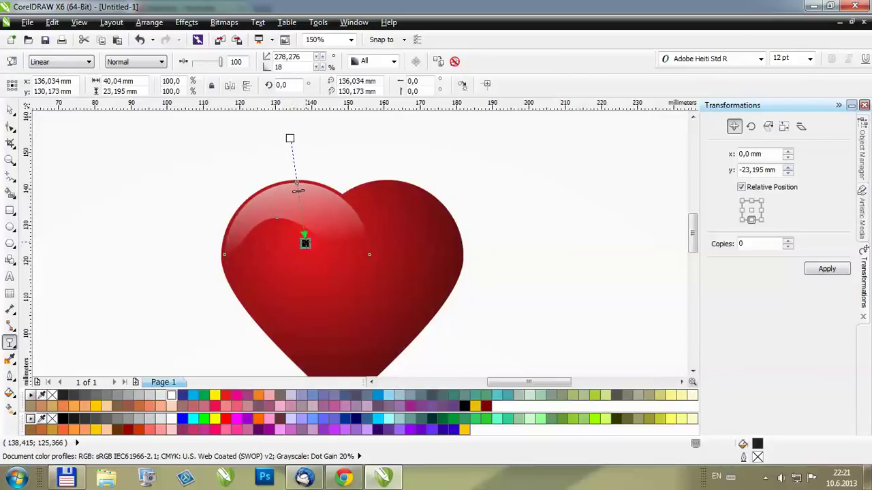
left_click(11, 110)
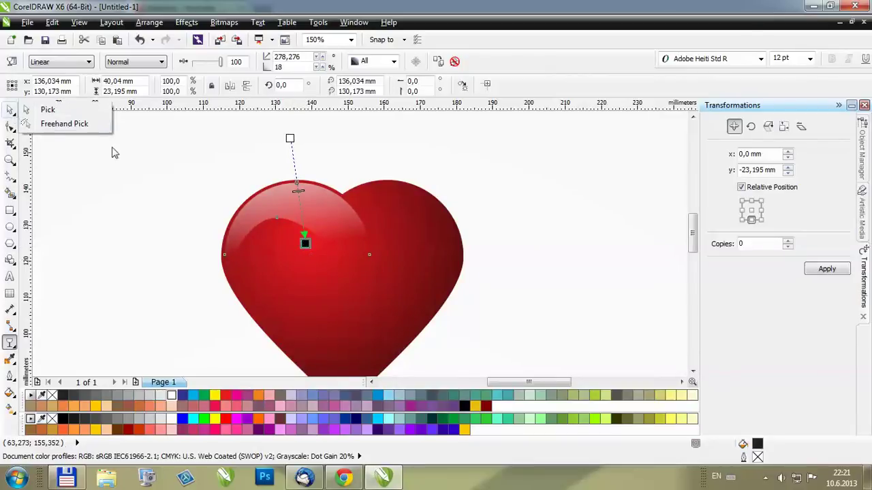
left_click(58, 126)
key("Escape")
scroll(311, 216, "down", 2)
scroll(436, 231, "down", 4)
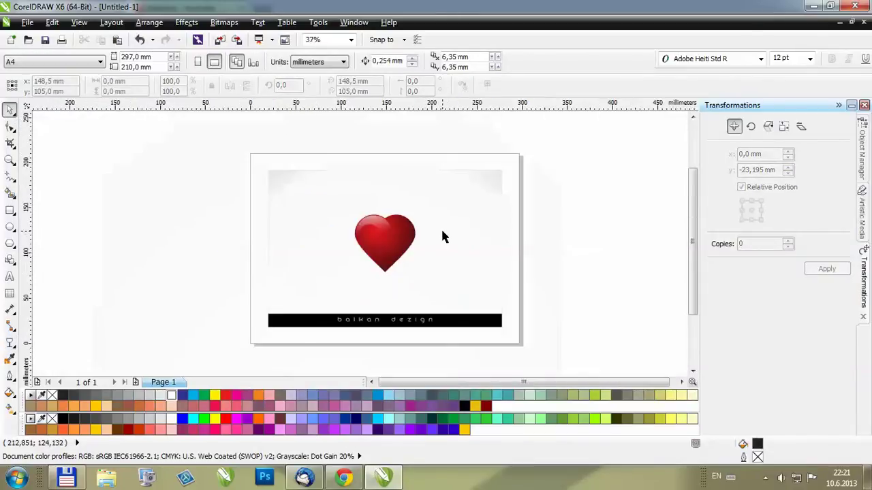
scroll(408, 232, "up", 2)
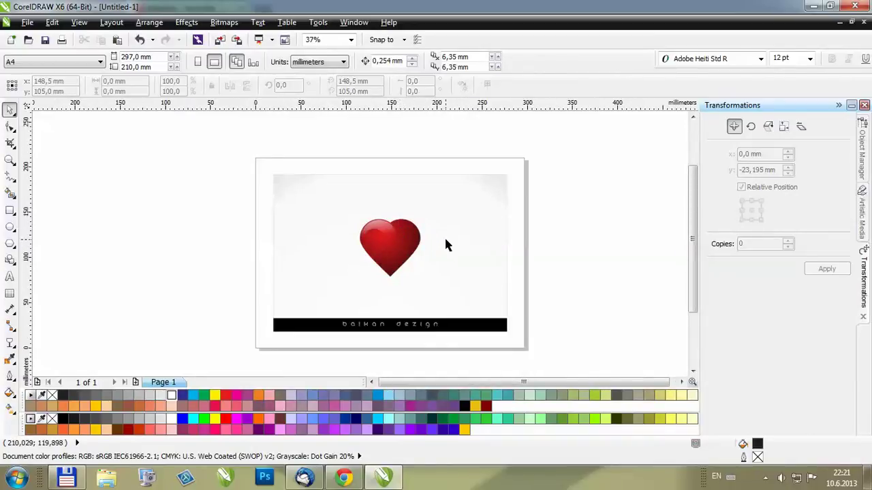